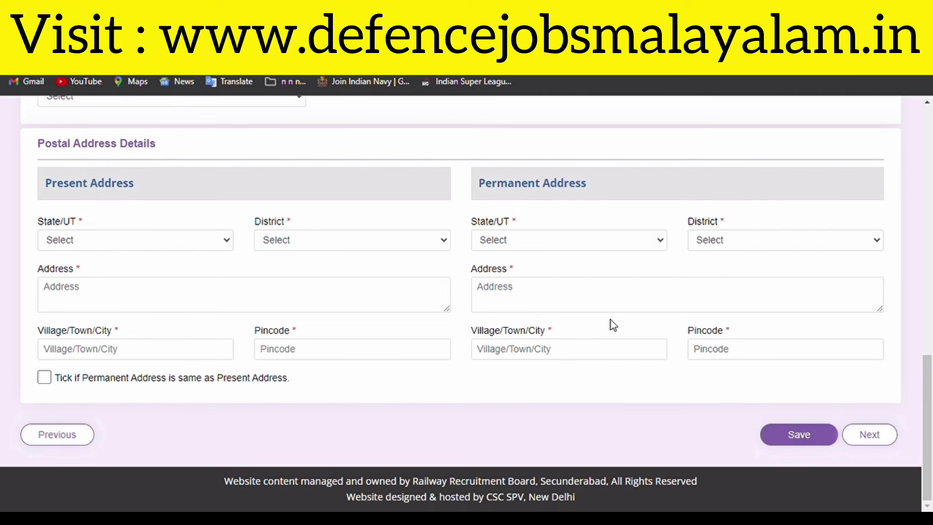
Step: Answer No to both the ex-serviceman and the person with benchmark disability questions in the category details
scroll(534, 350, up, 15)
scroll(239, 334, down, 1)
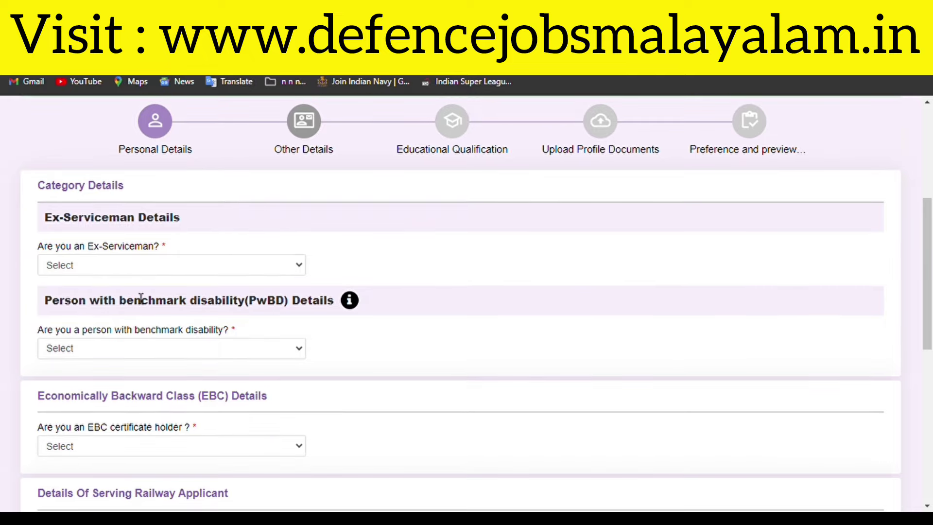
click(124, 265)
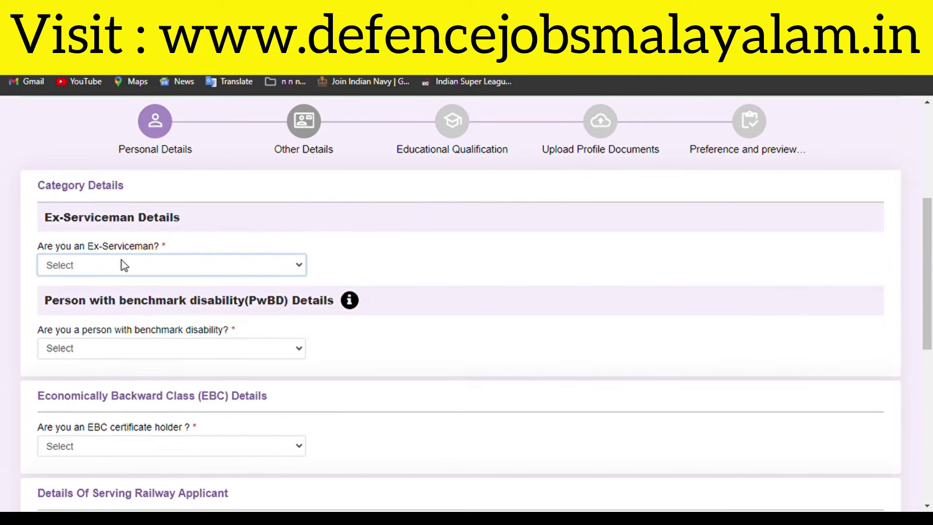
click(115, 308)
scroll(136, 317, down, 1)
click(111, 288)
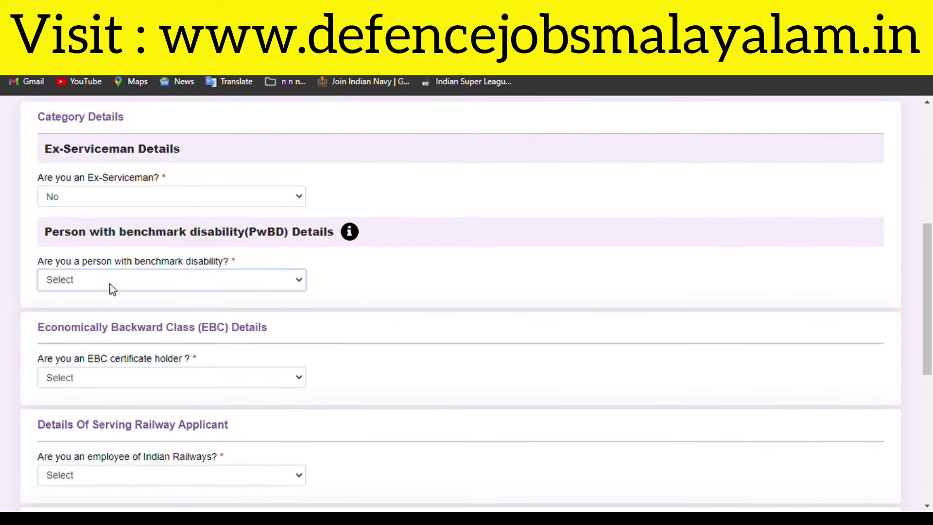
click(111, 316)
Step: Answer No to holding an EBC certificate and No to being an employee of Indian Railways
scroll(183, 325, down, 2)
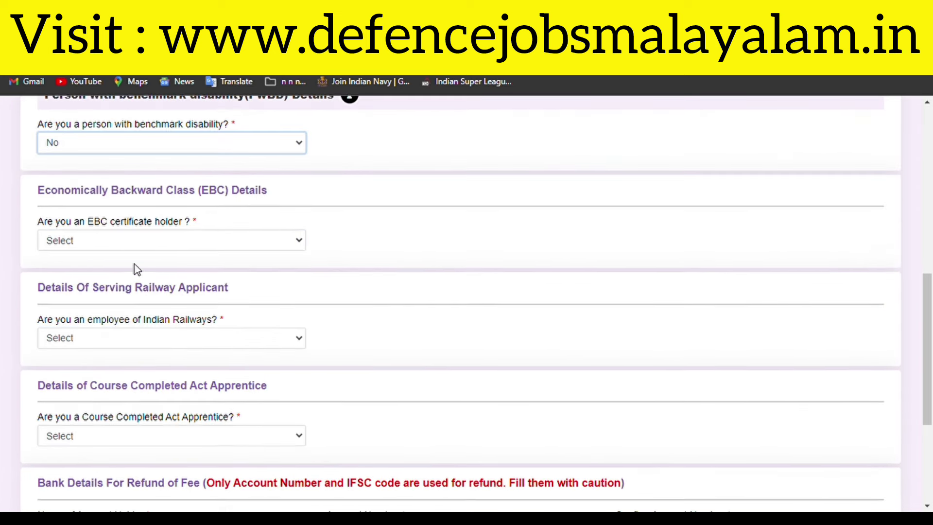
click(119, 245)
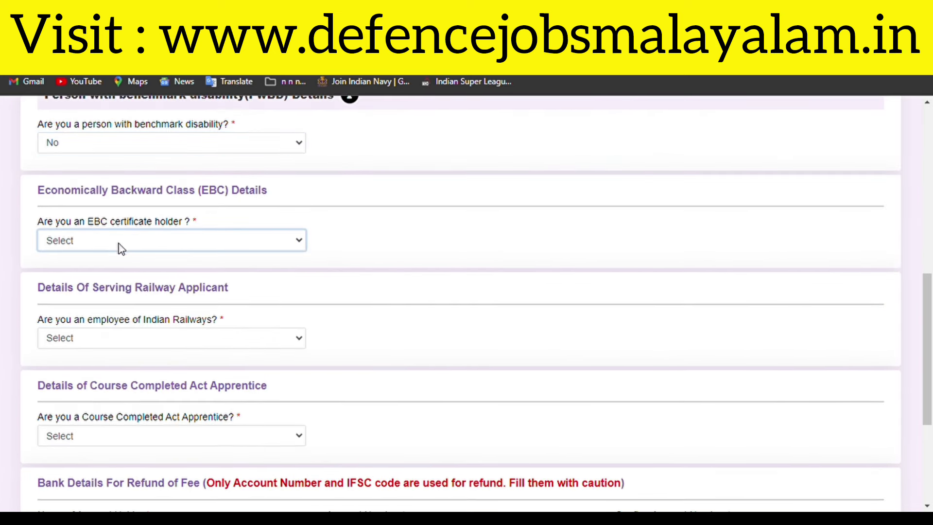
click(121, 287)
scroll(121, 286, down, 1)
click(113, 271)
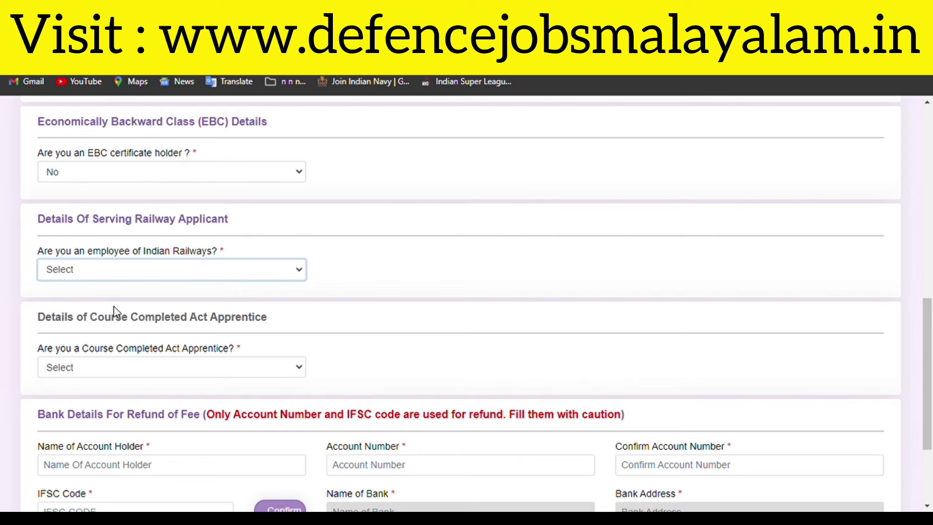
click(115, 311)
Step: Set the current department/organization to Not Applicable and answer No to being a Course Completed Act Apprentice
scroll(115, 311, down, 1)
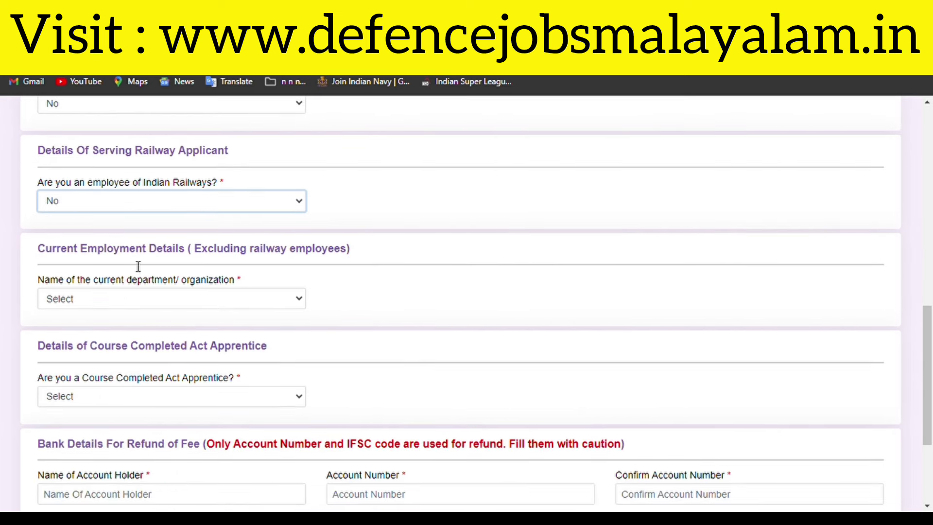
click(133, 301)
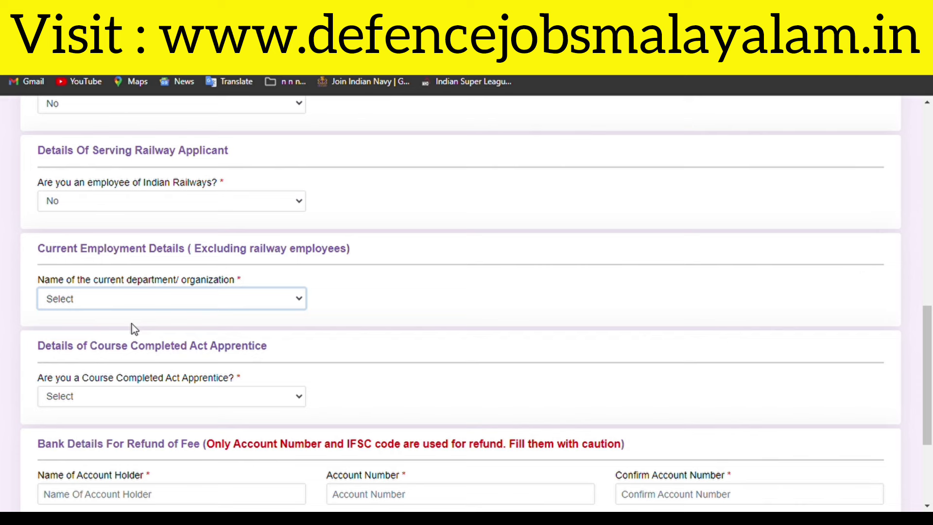
key(Down)
scroll(161, 316, down, 2)
click(143, 326)
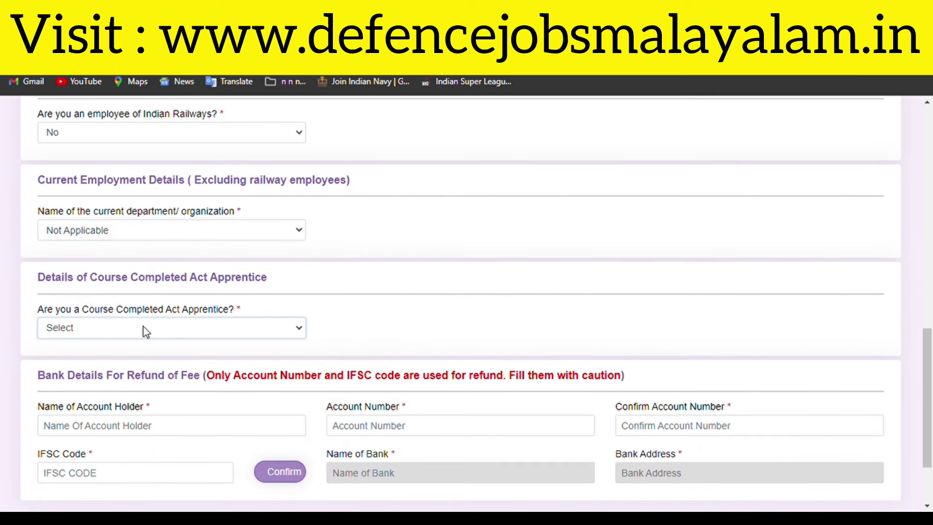
key(n)
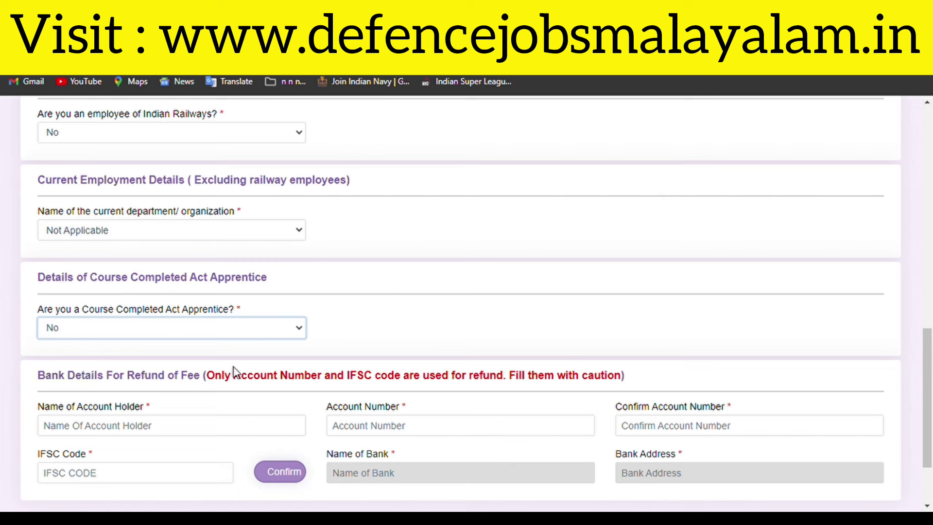
Step: Enter the account holder's name in the bank details for the fee refund
scroll(265, 374, down, 2)
click(161, 365)
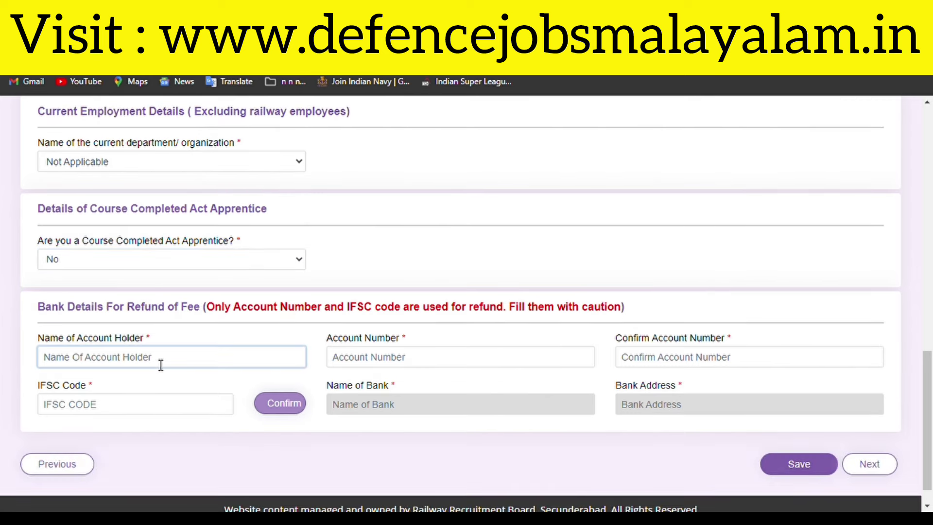
text(MU)
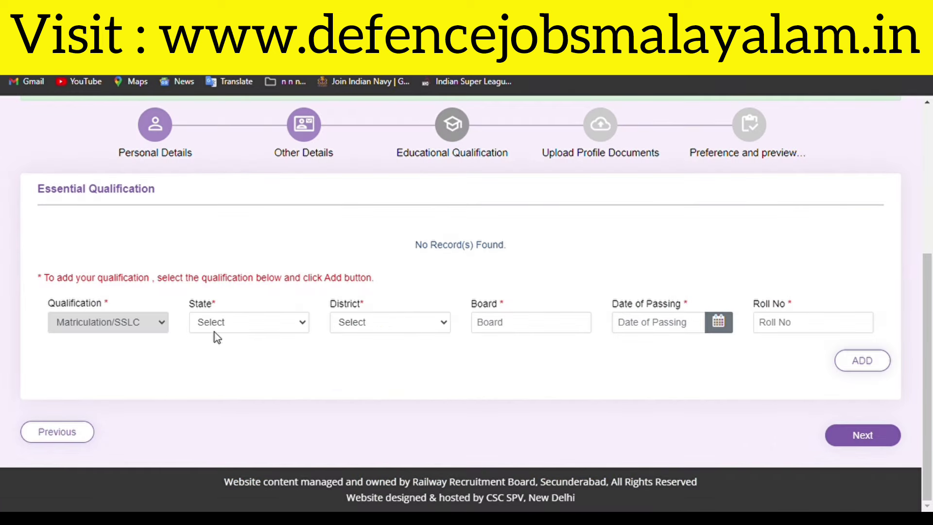
Step: Select Kerala as the state for the Matriculation/SSLC qualification
click(297, 323)
text(kerala)
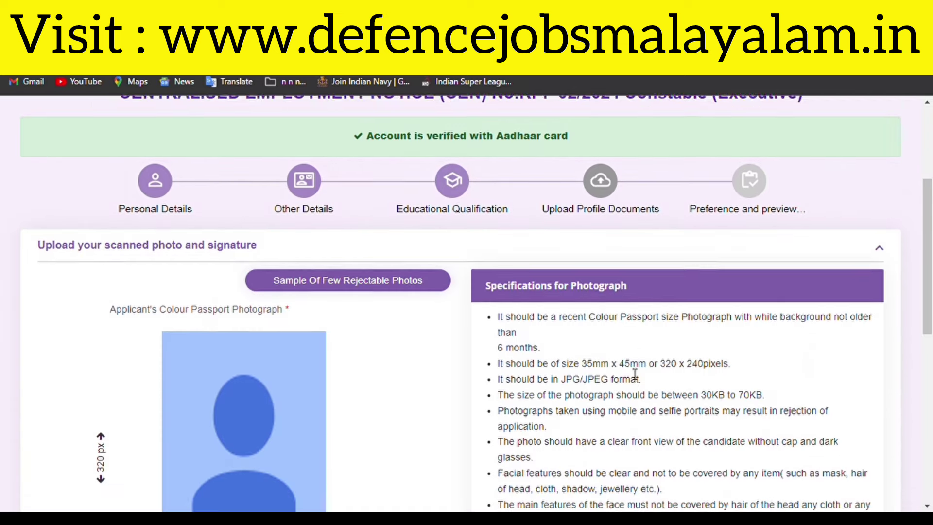
Step: Review the specifications for the applicant's photograph and signature image before uploading
scroll(534, 348, down, 3)
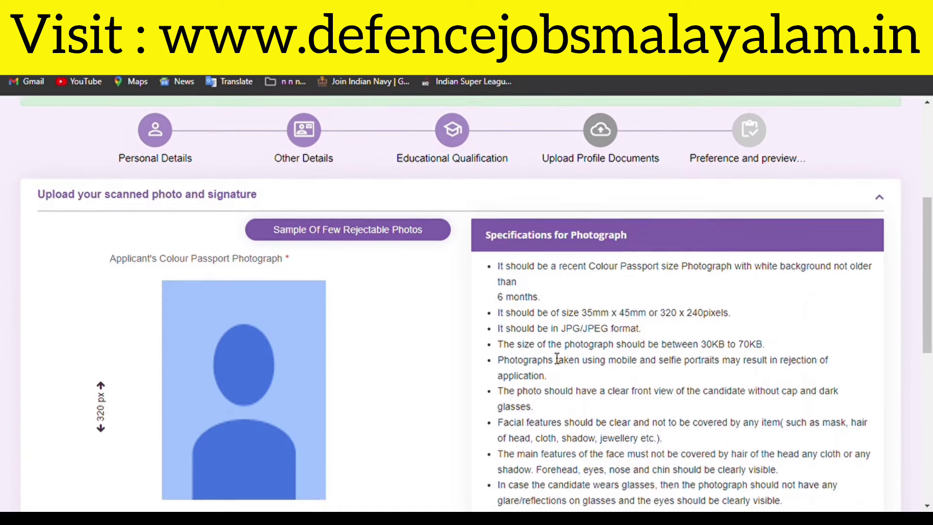
scroll(535, 347, down, 4)
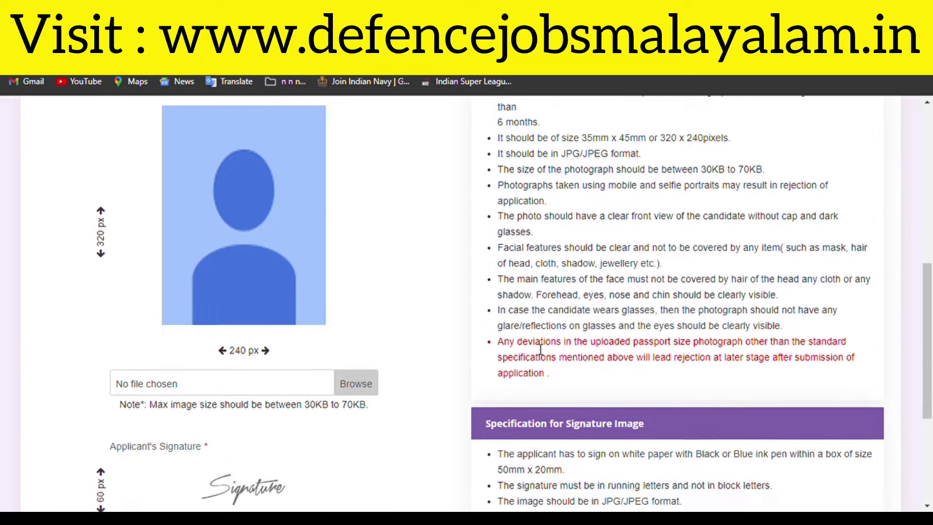
scroll(534, 347, down, 2)
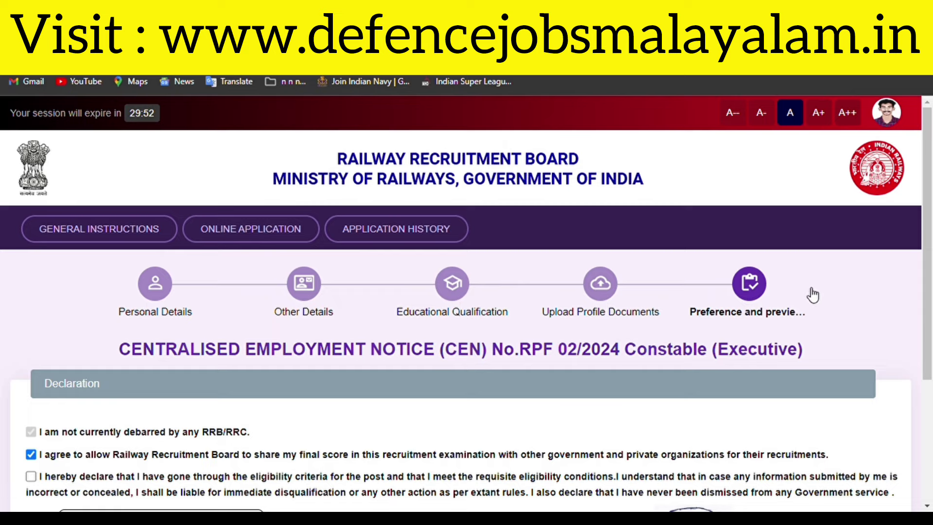
Step: Accept the eligibility criteria declaration and fill in the place of signing
scroll(809, 288, down, 3)
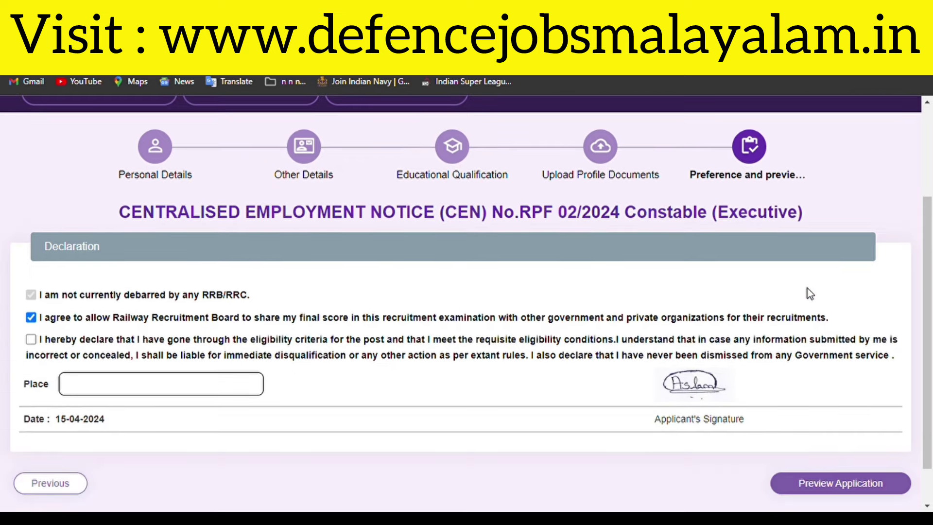
scroll(807, 287, down, 1)
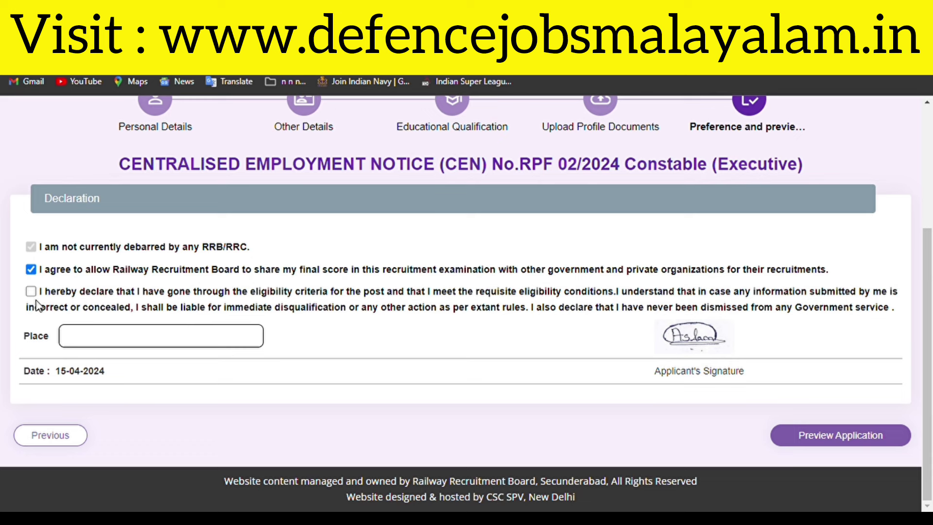
click(30, 291)
text(Ch)
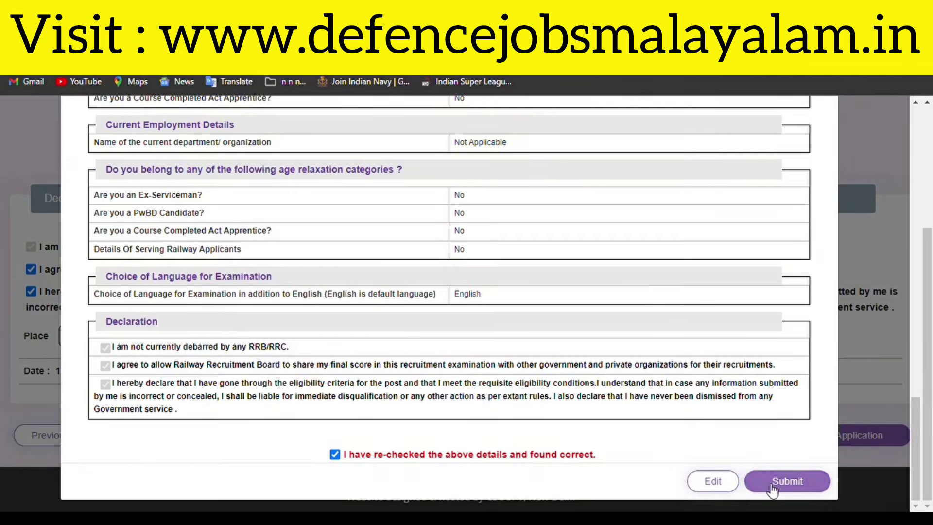
Step: Submit the re-checked application and proceed to the application fee payment, agreeing to the payment terms and conditions
click(787, 481)
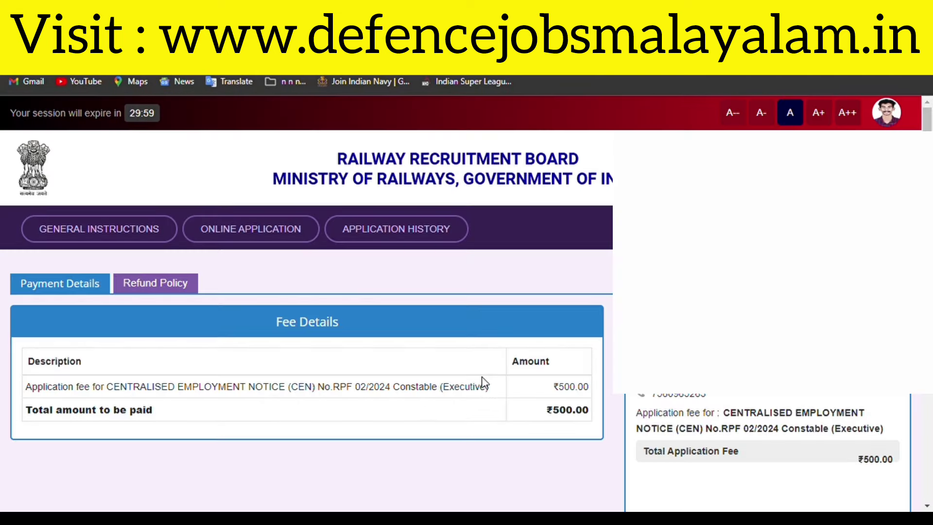
scroll(556, 340, down, 3)
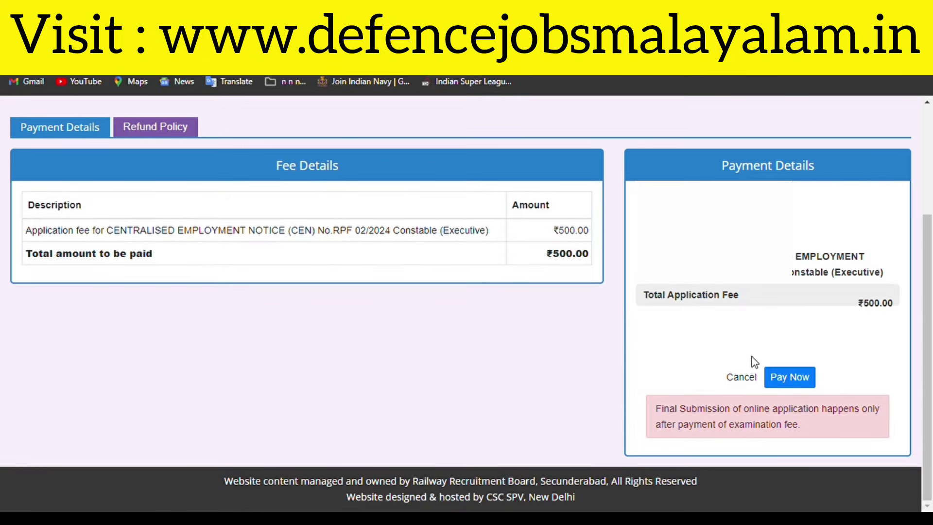
click(800, 379)
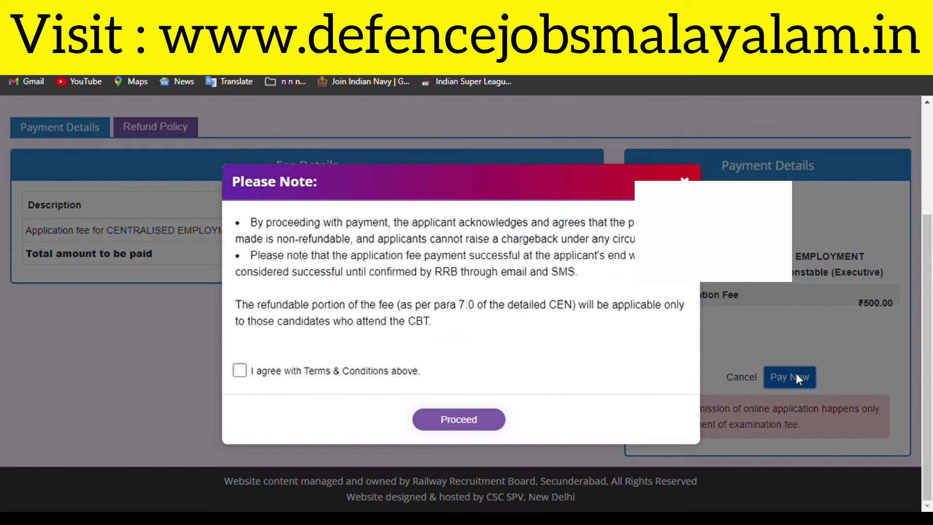
click(239, 371)
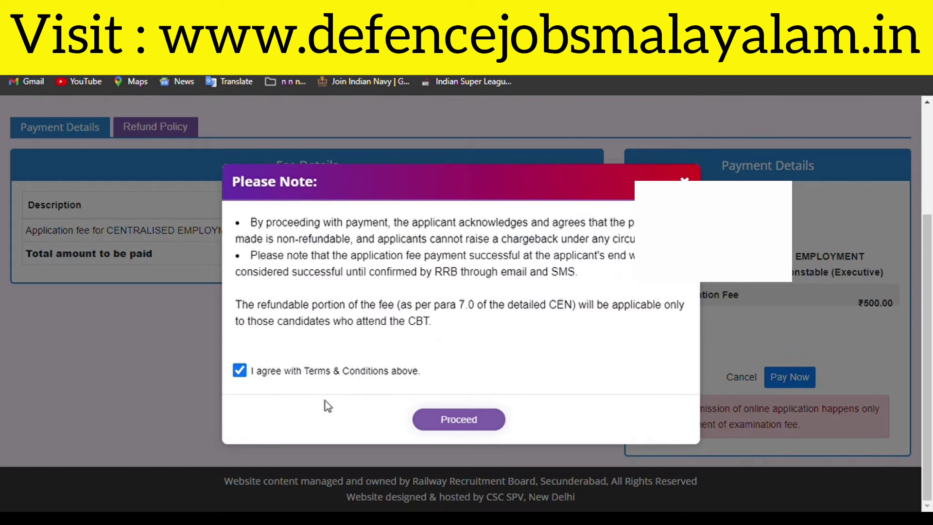
click(471, 419)
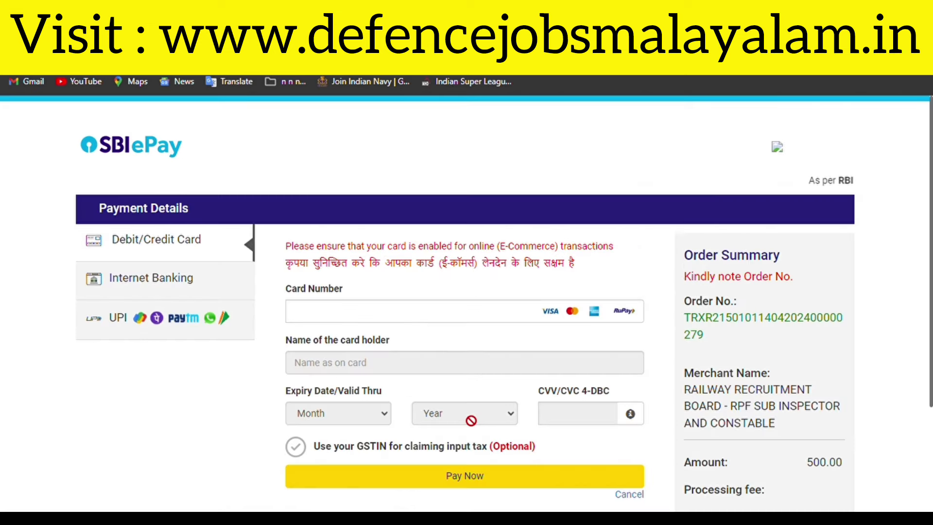